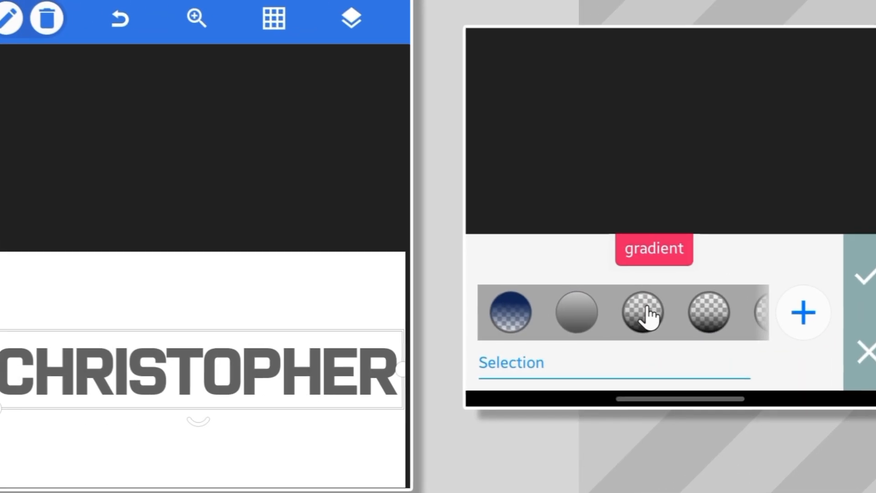
click(648, 313)
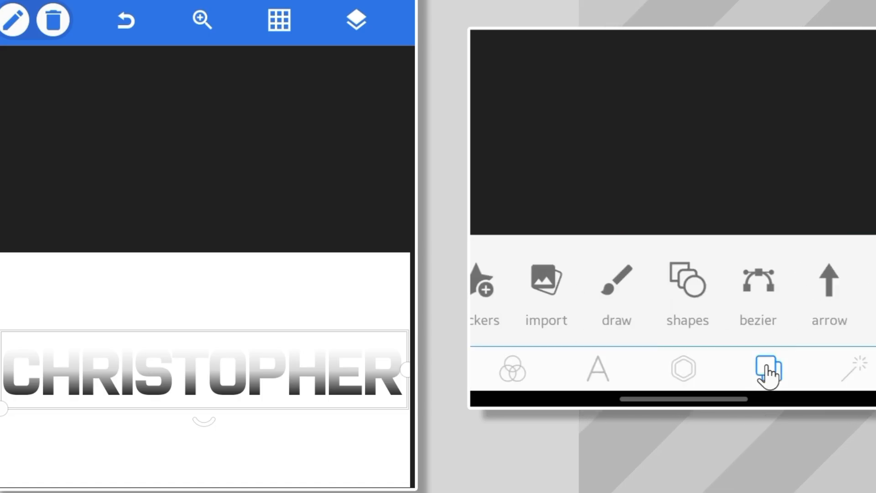
click(767, 370)
click(581, 276)
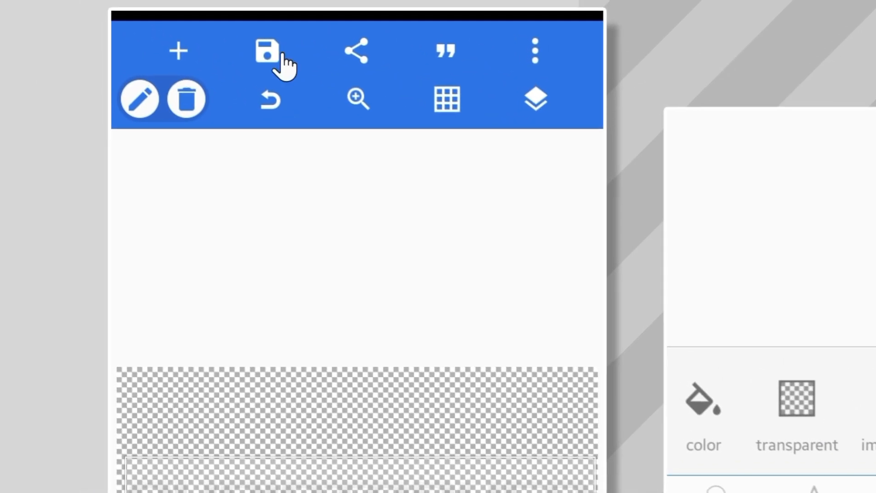
Step: Save the design as a PNG image to the gallery at 1280 x 720
click(271, 53)
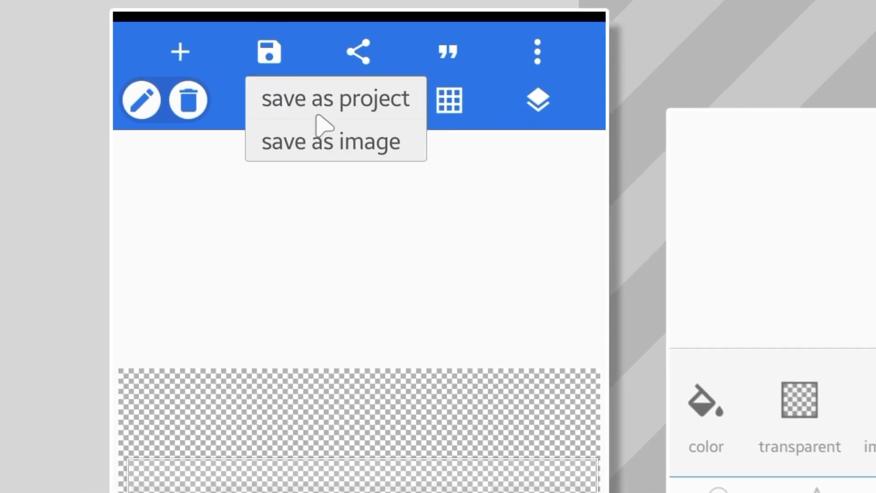
click(322, 139)
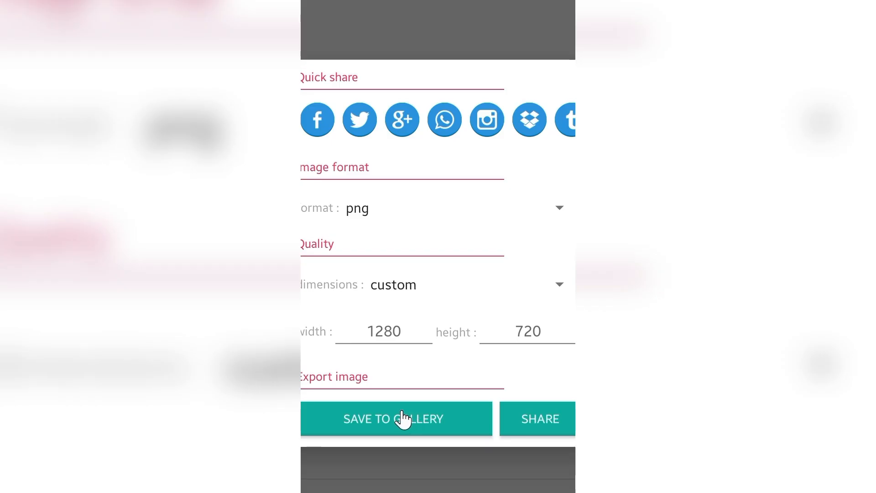
click(403, 418)
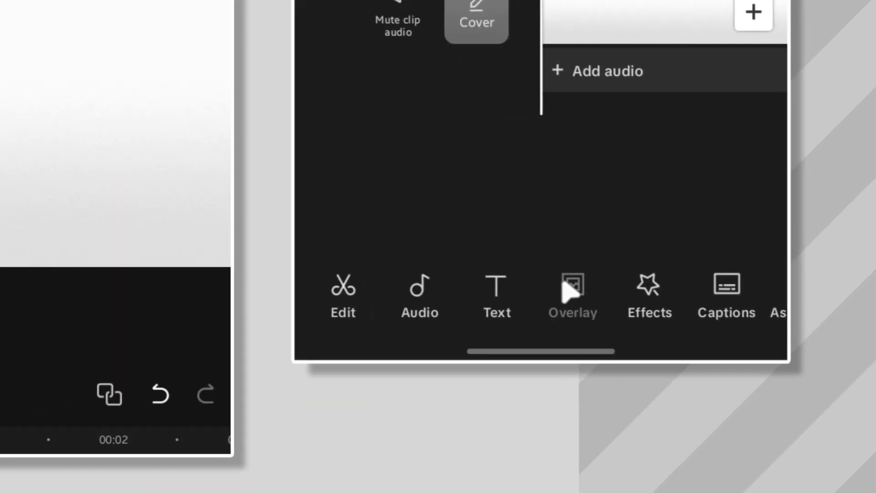
click(570, 292)
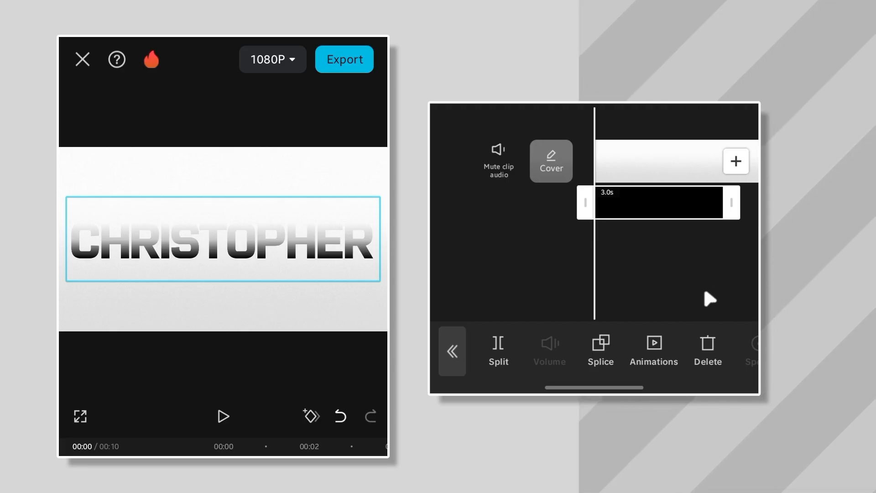
drag(729, 351, 657, 357)
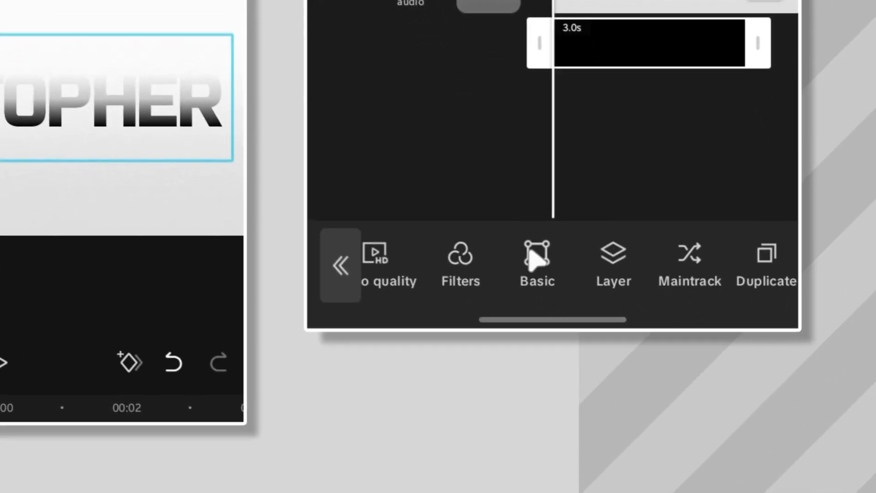
click(657, 349)
drag(518, 160, 288, 117)
click(524, 82)
drag(517, 164, 606, 165)
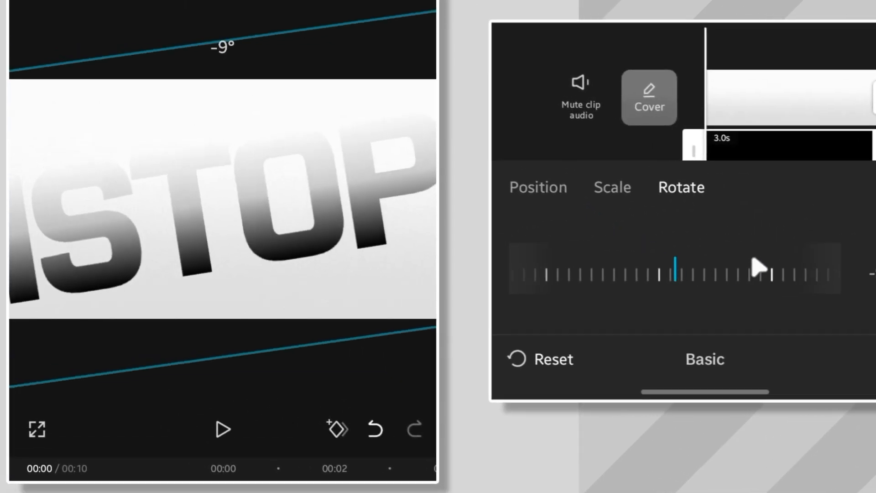
drag(757, 267, 871, 269)
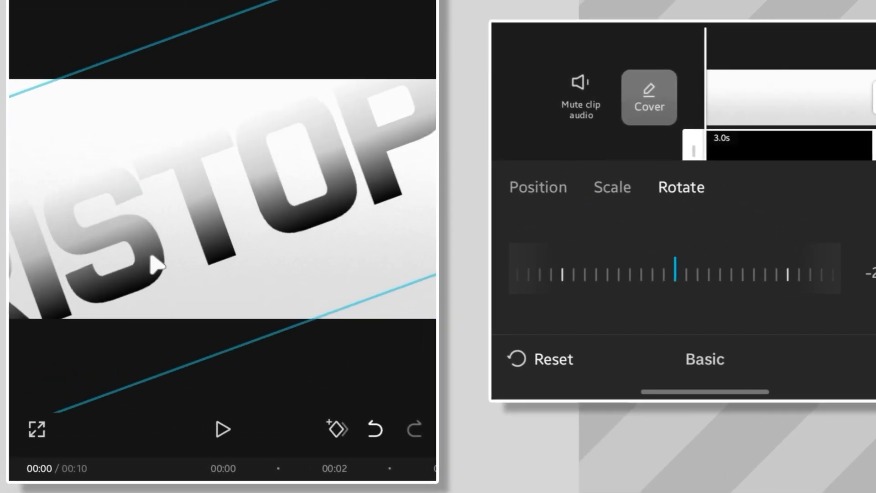
drag(156, 260, 188, 247)
drag(725, 242, 588, 244)
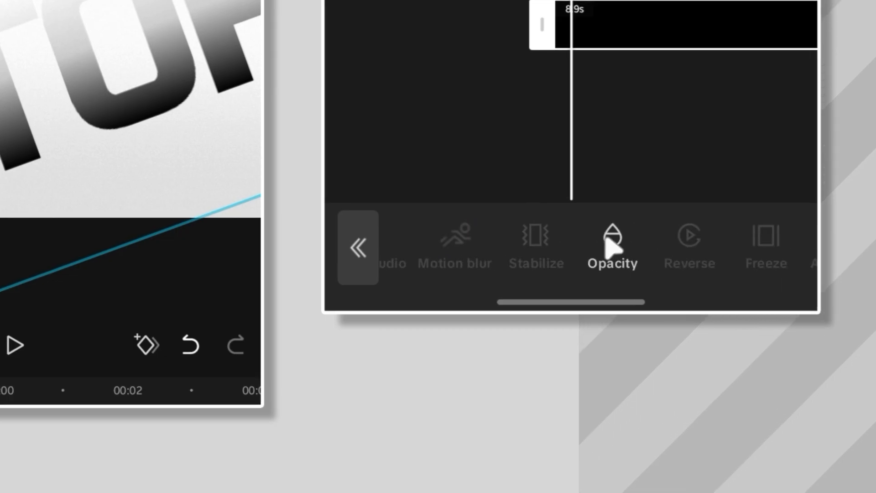
click(612, 249)
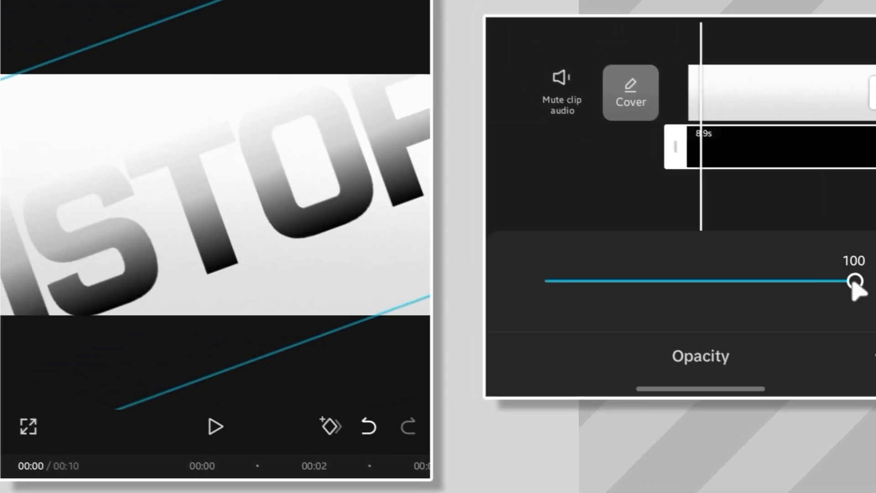
drag(749, 198, 618, 215)
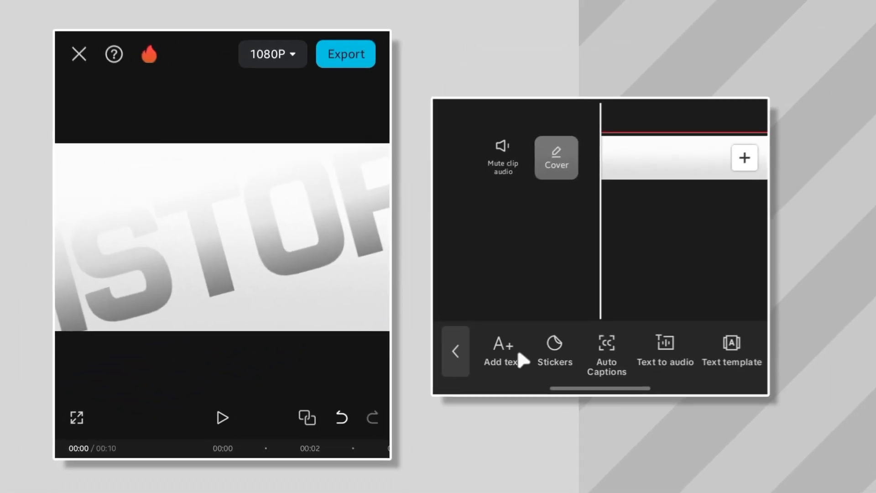
click(504, 349)
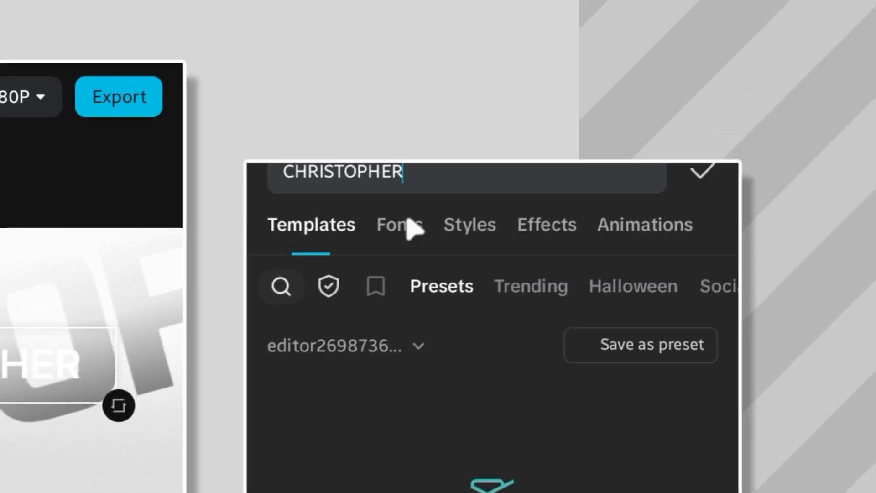
click(411, 228)
click(487, 291)
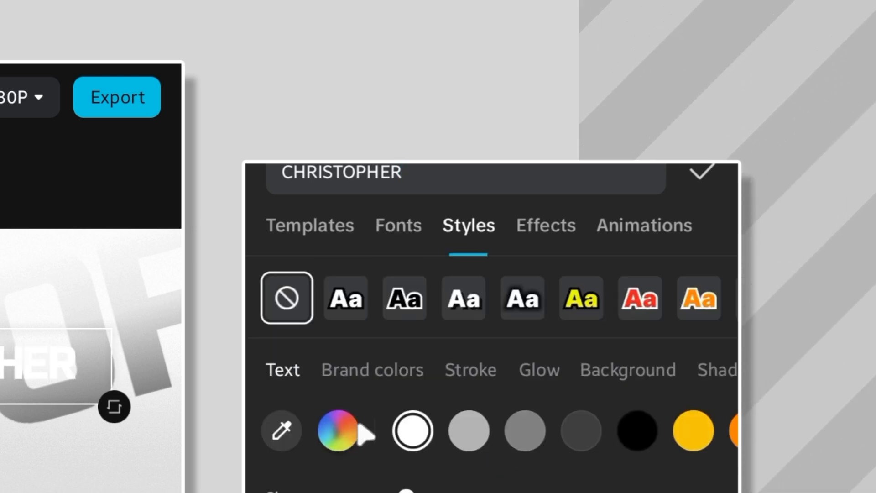
click(358, 433)
drag(360, 456, 532, 458)
click(693, 324)
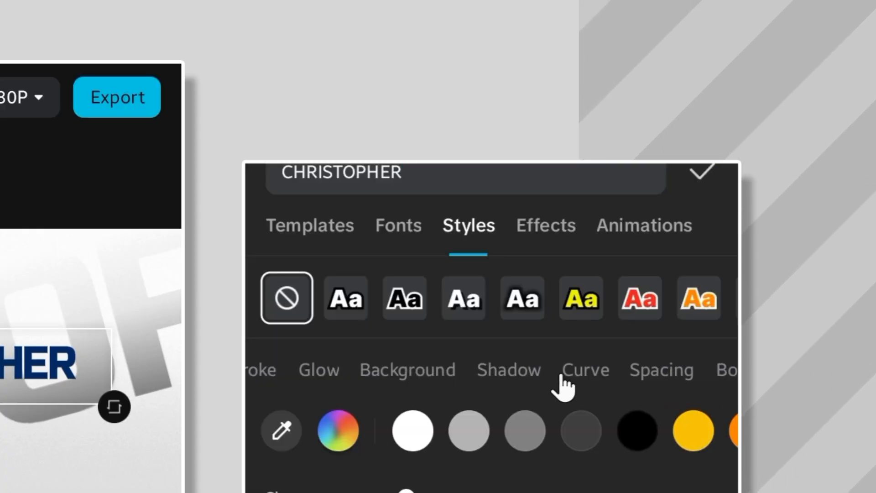
drag(561, 374, 521, 360)
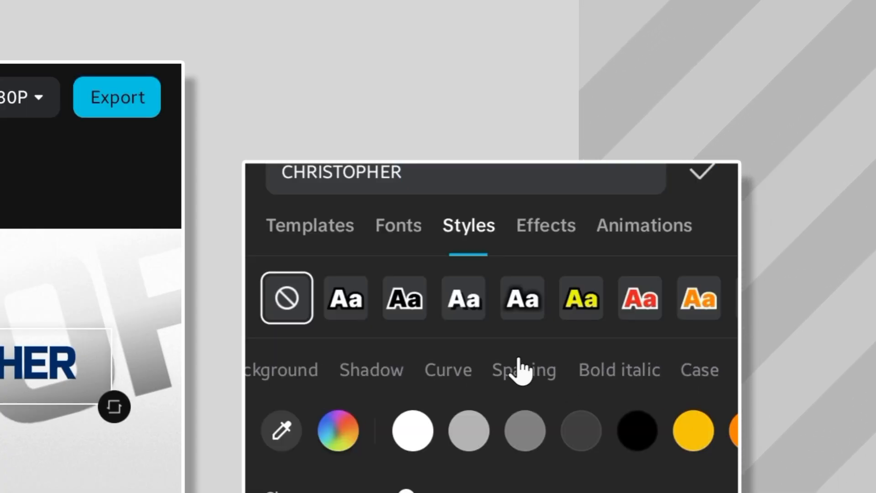
Step: Make the text italic, rotate it to match the background angle, and confirm the edit
click(583, 363)
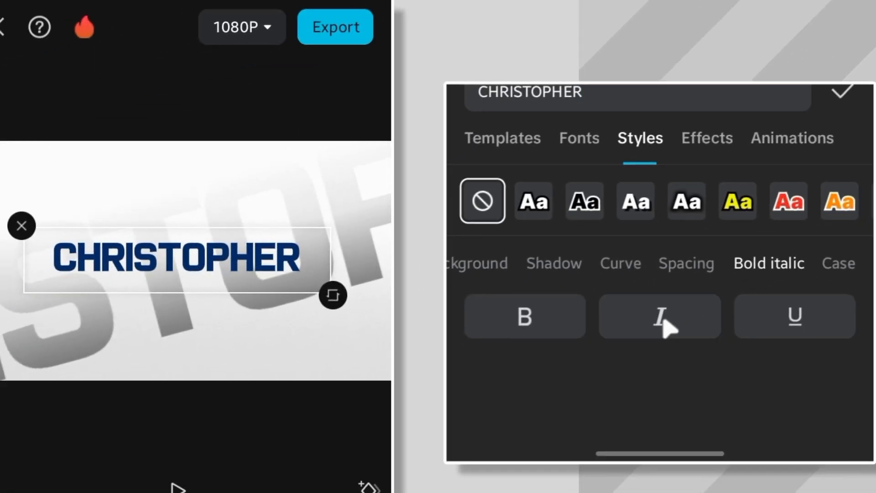
click(511, 432)
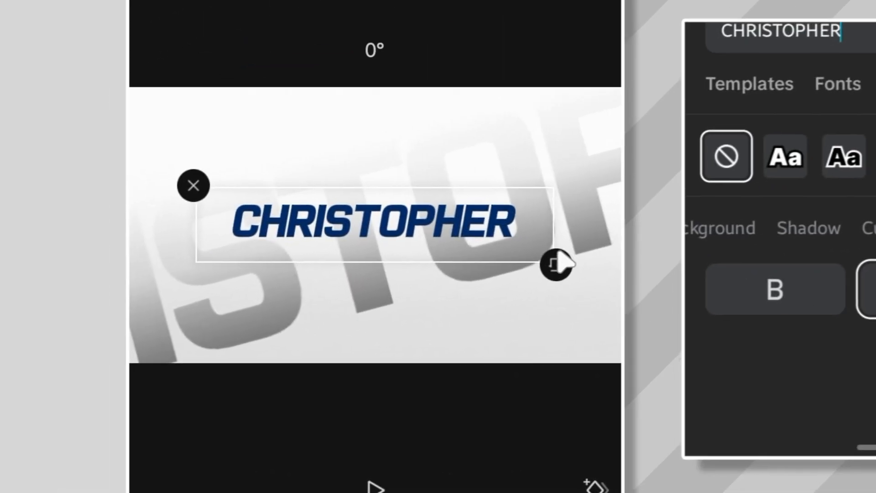
drag(562, 262, 618, 207)
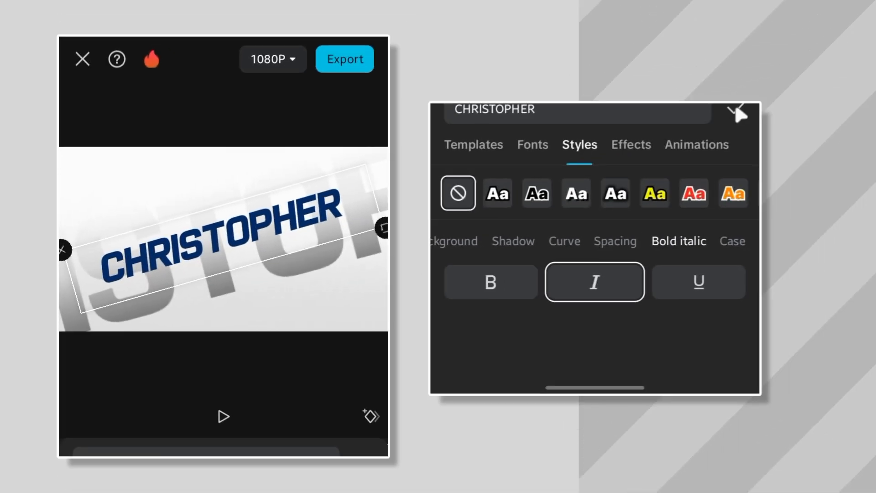
click(735, 106)
Step: Add keyframes to the background image clip at the start of the timeline
drag(743, 226, 460, 211)
click(733, 214)
click(701, 172)
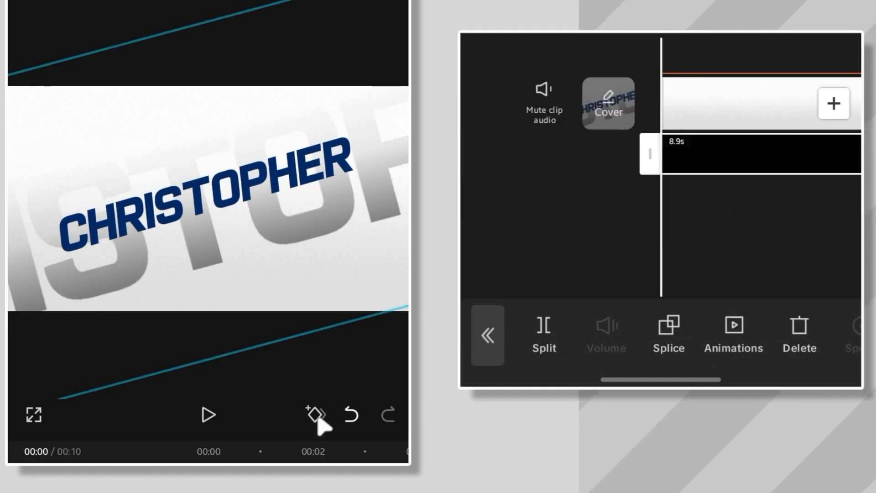
drag(791, 215, 684, 221)
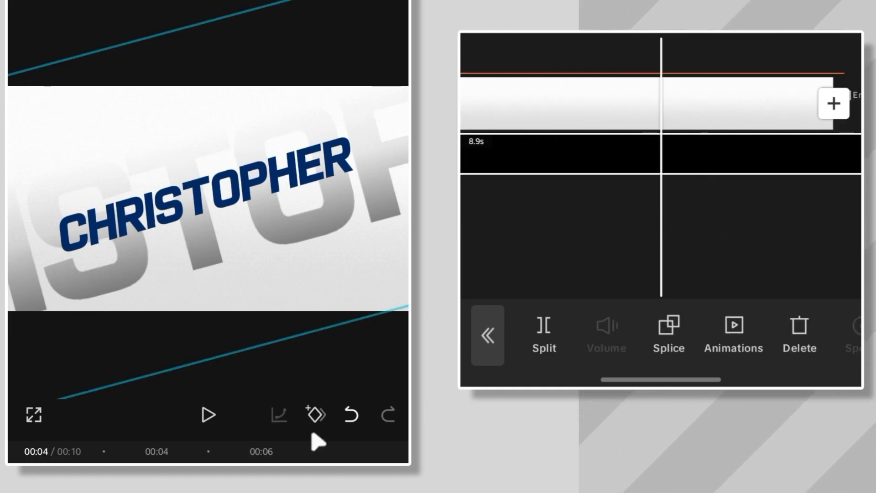
scroll(701, 225, left, 10)
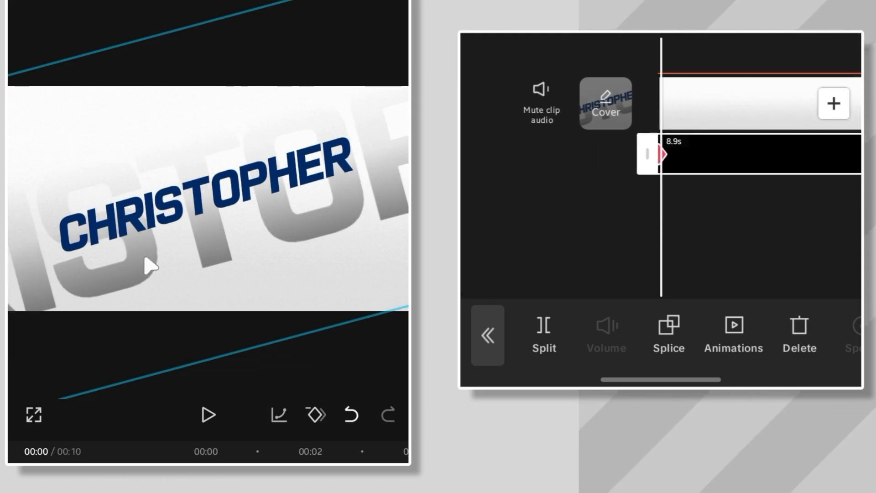
click(646, 294)
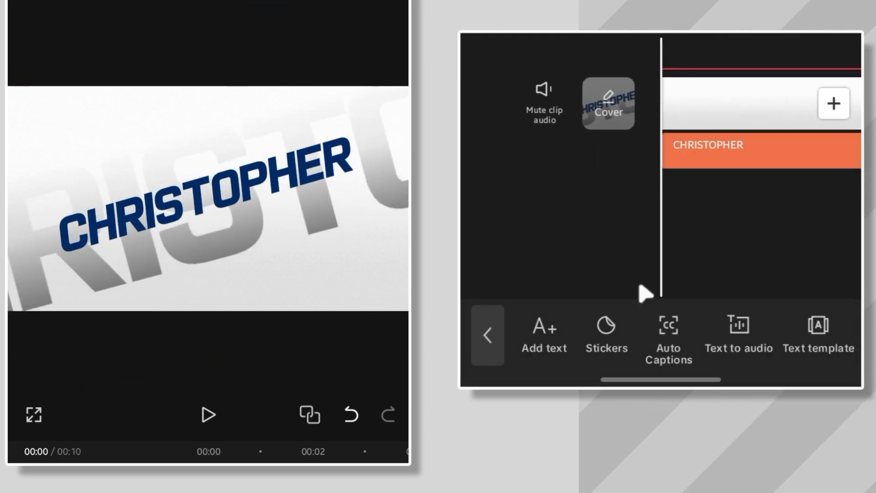
click(727, 158)
drag(160, 212, 266, 168)
drag(771, 214, 724, 207)
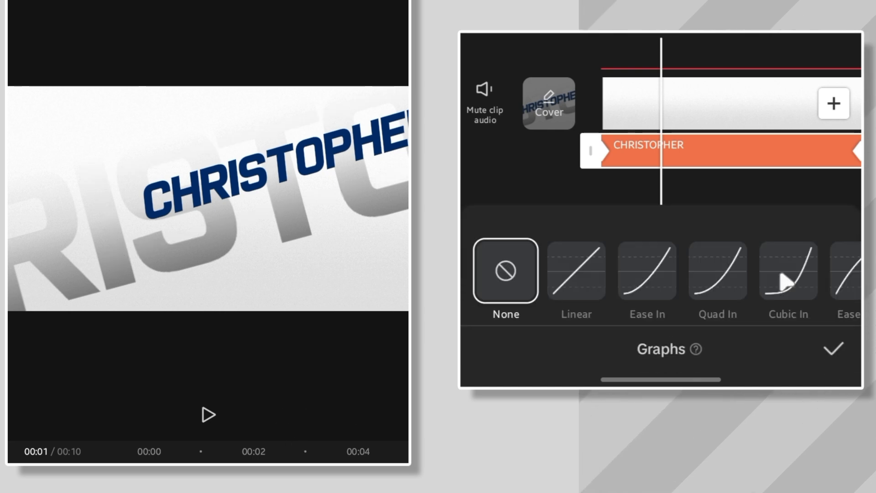
drag(782, 279, 699, 280)
click(618, 283)
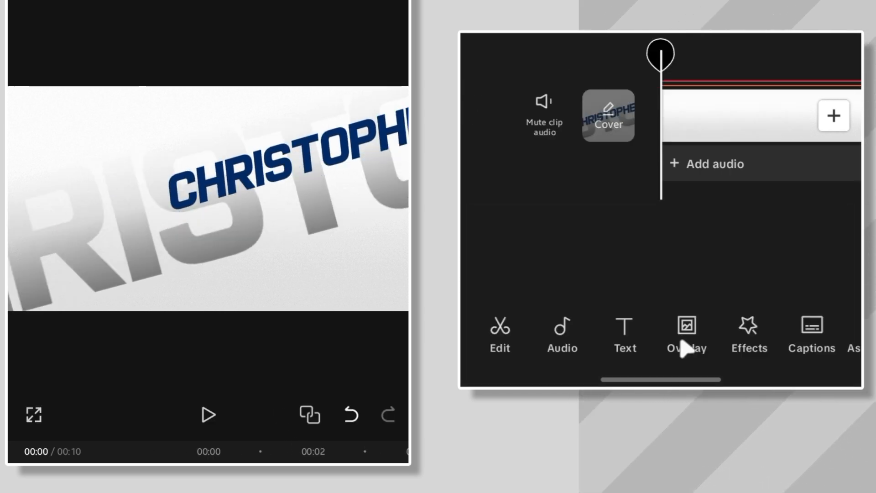
Step: Apply the Rebound graph easing to the background overlay's keyframes
click(687, 332)
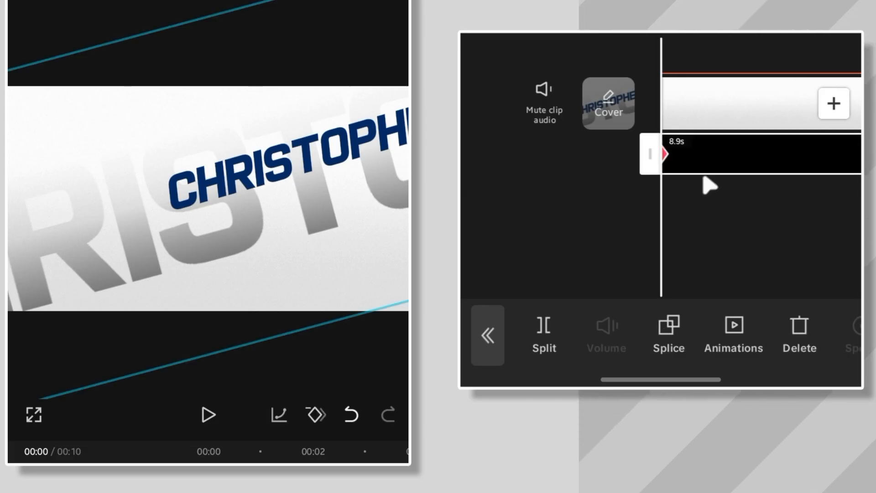
drag(748, 221, 678, 221)
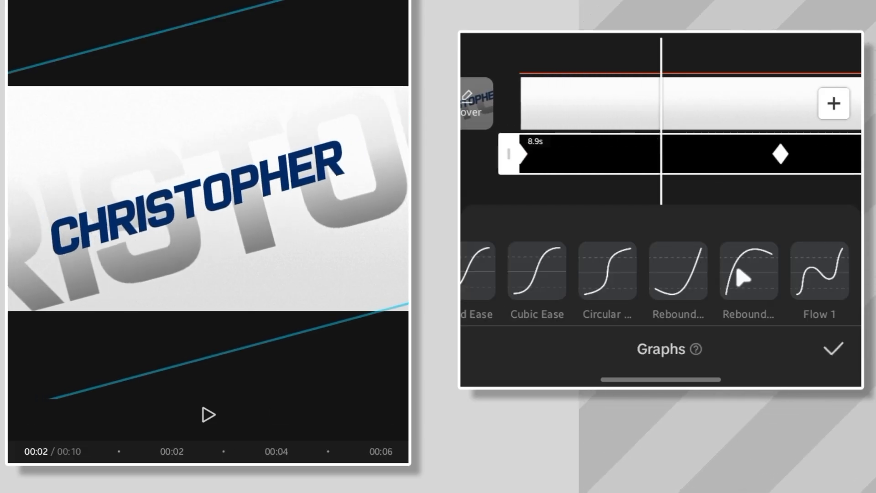
click(742, 276)
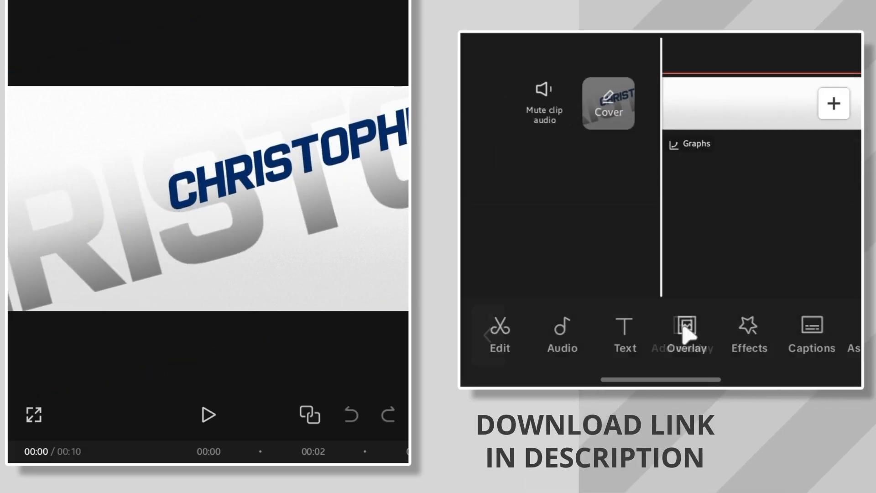
Step: Add the streaking lines video as a new overlay
click(686, 333)
click(682, 336)
click(634, 54)
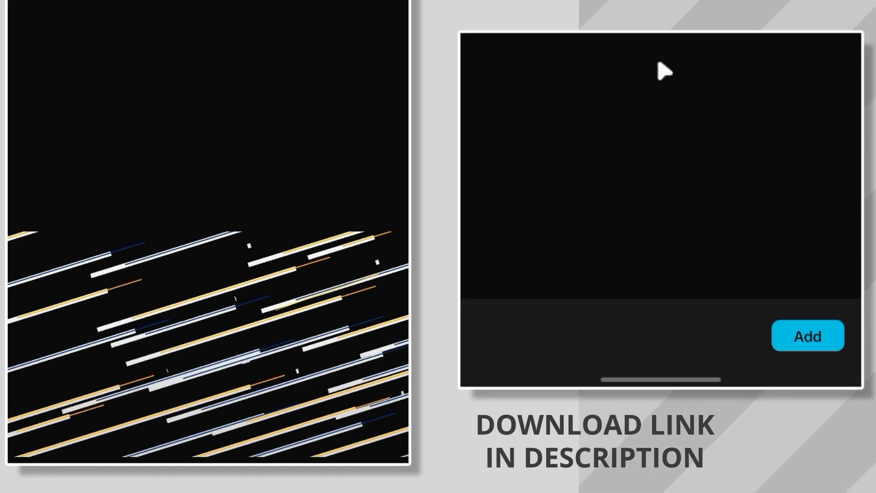
click(808, 336)
Step: Change the lines overlay's layer order and reset its Basic transform to fill the frame
drag(774, 269, 648, 262)
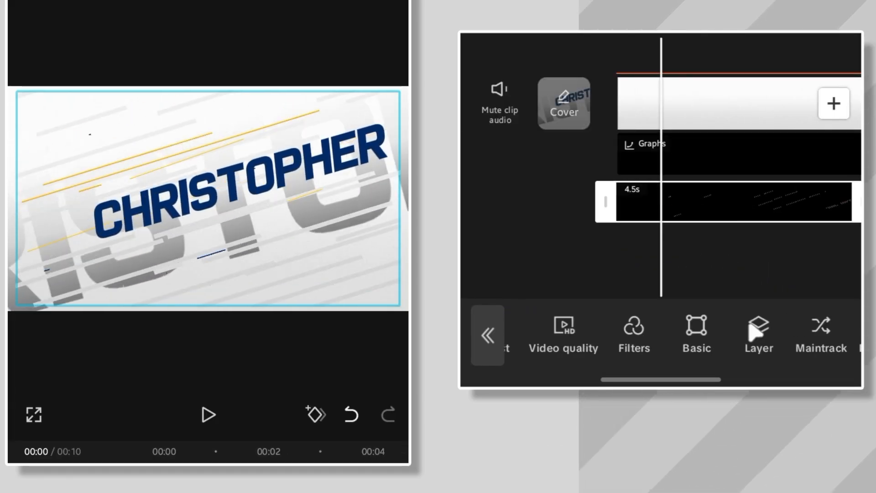
click(747, 323)
drag(645, 304, 737, 310)
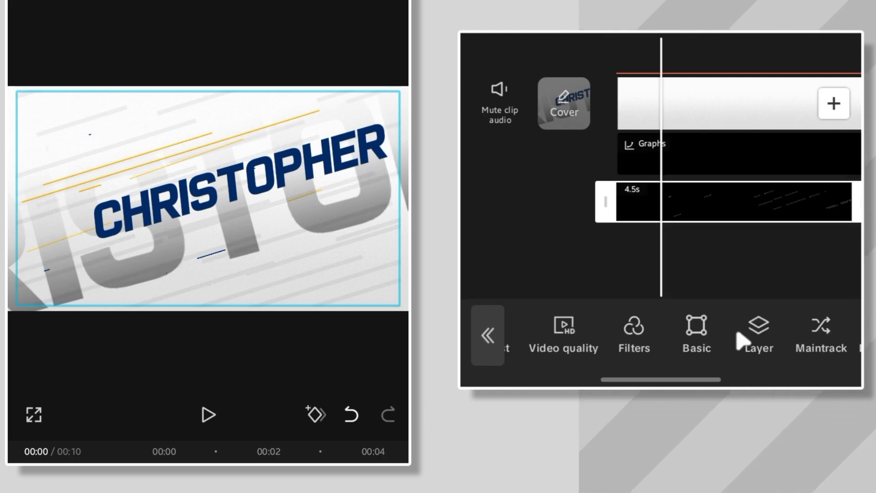
click(696, 333)
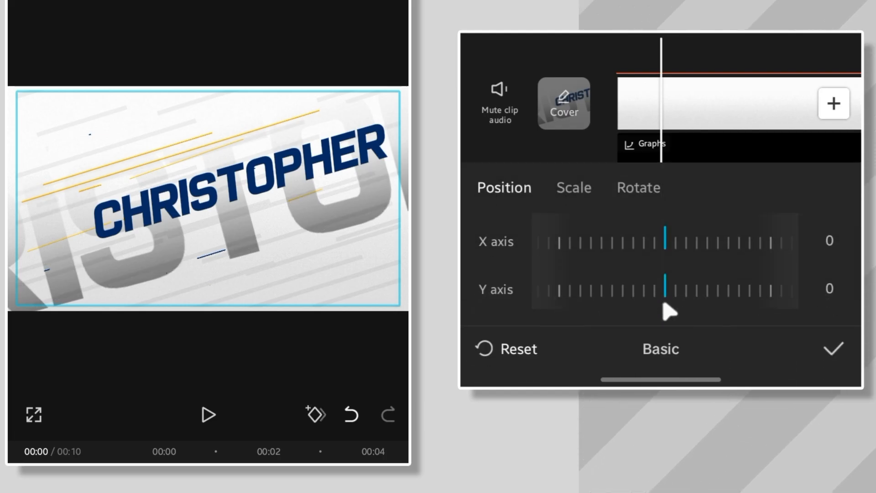
click(515, 350)
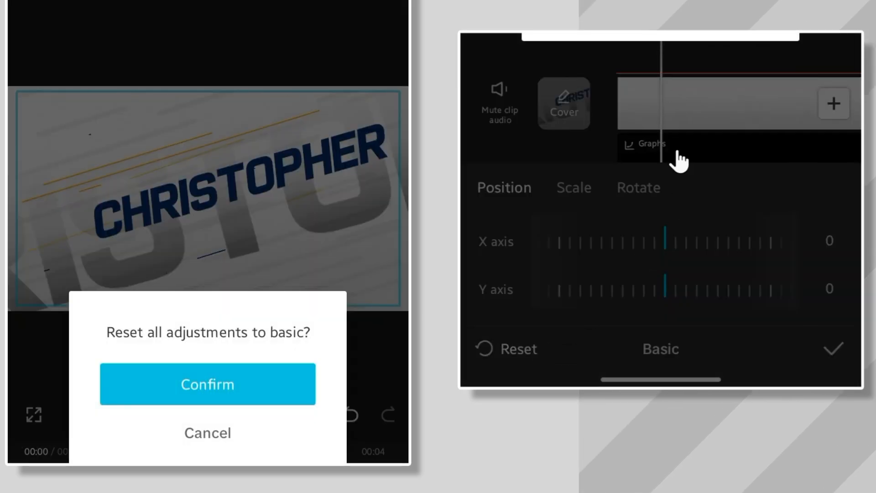
click(217, 373)
click(837, 358)
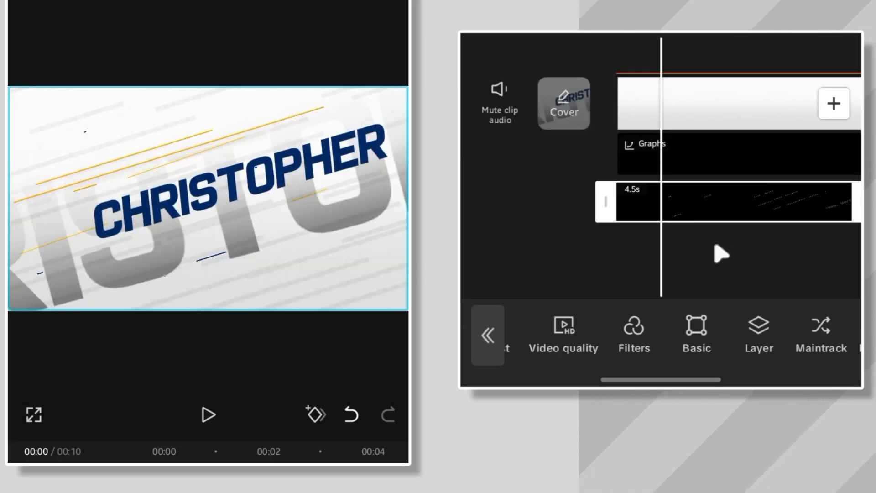
Step: Keyframe the player cutout overlay sliding in from the left and apply the Rebound graph easing
click(684, 274)
drag(684, 273, 616, 279)
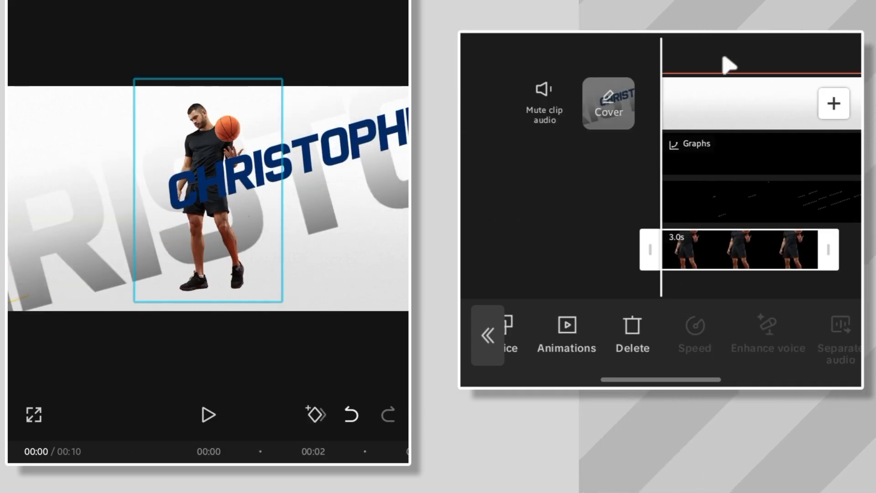
drag(625, 231, 520, 220)
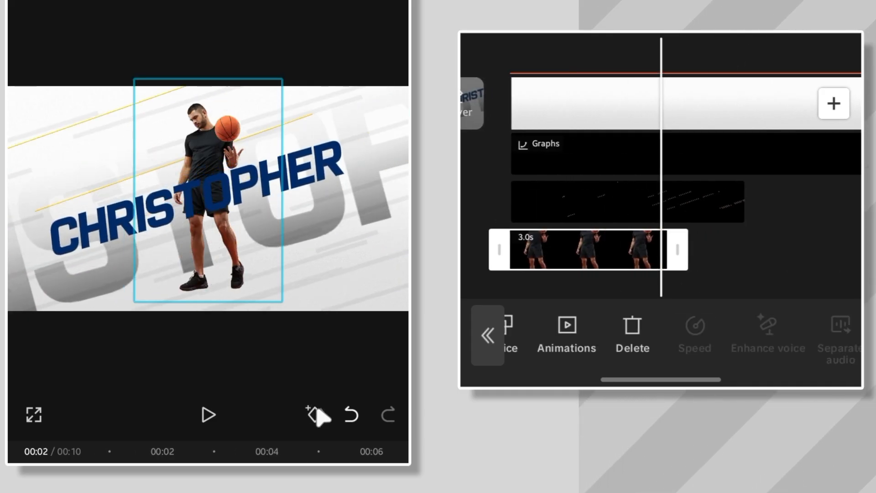
drag(504, 187, 649, 186)
drag(198, 224, 91, 225)
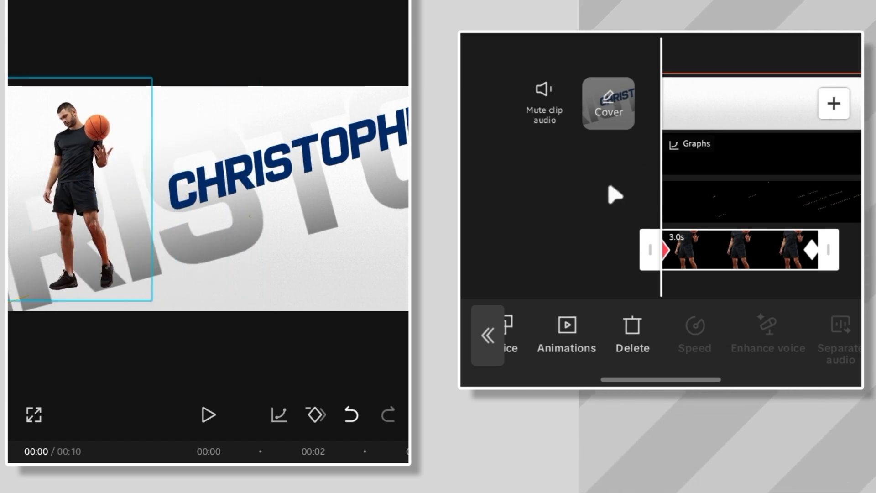
drag(601, 186, 502, 185)
drag(739, 281, 657, 282)
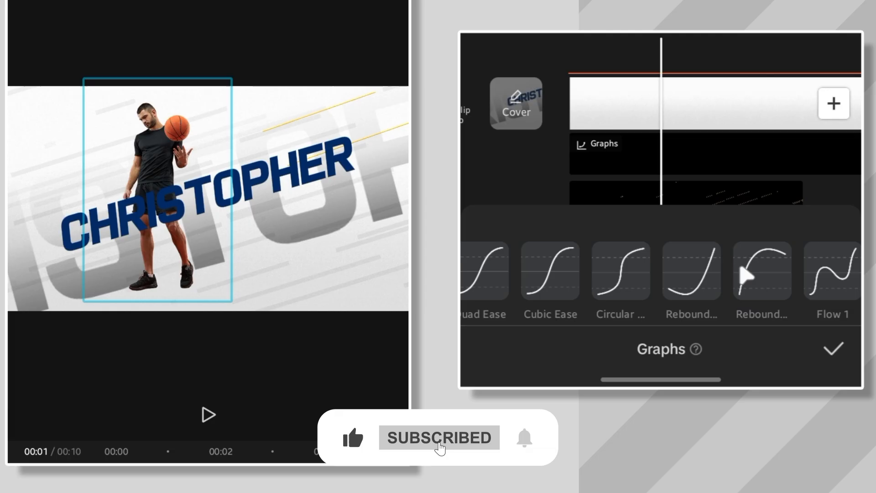
click(748, 273)
click(831, 352)
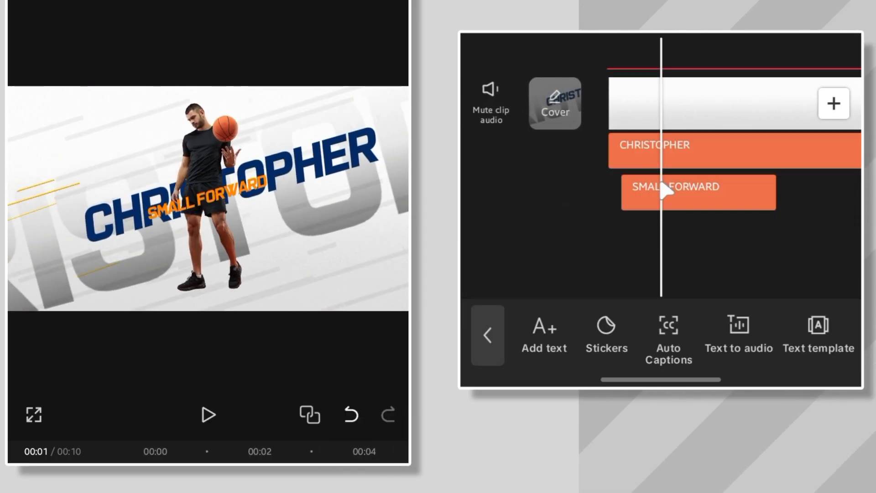
click(662, 193)
drag(180, 213, 114, 197)
drag(224, 177, 220, 179)
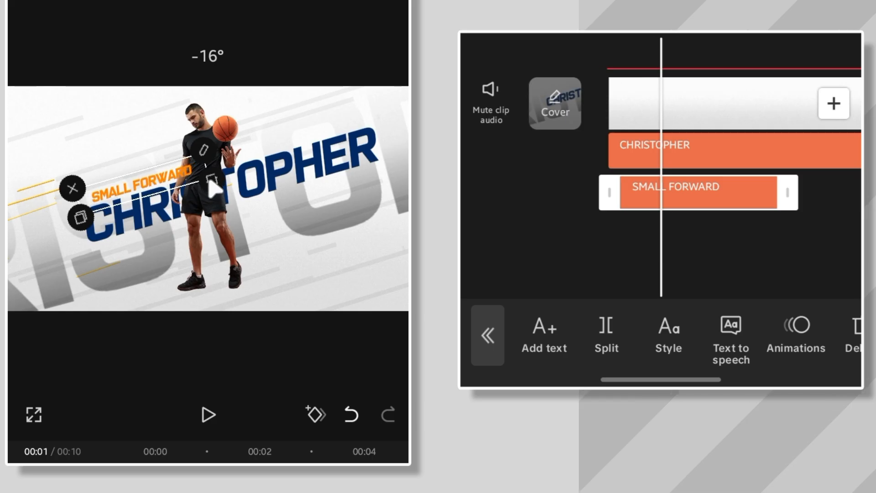
click(70, 220)
drag(175, 233, 276, 202)
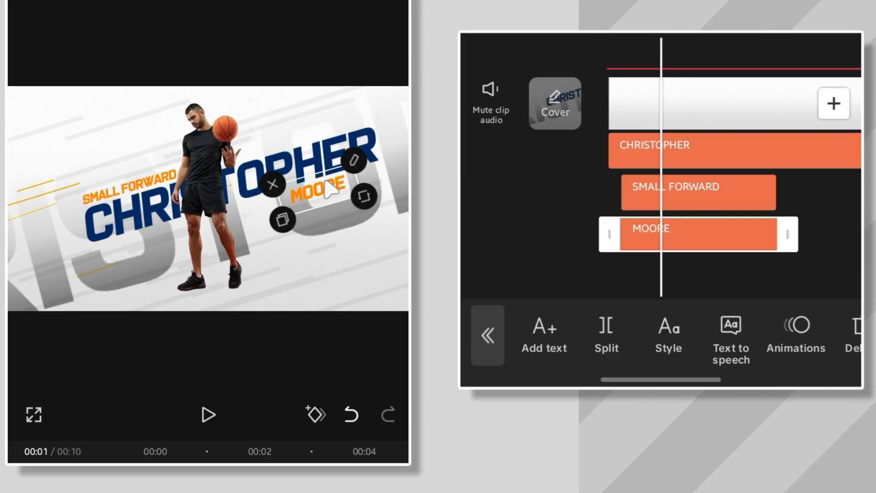
click(671, 199)
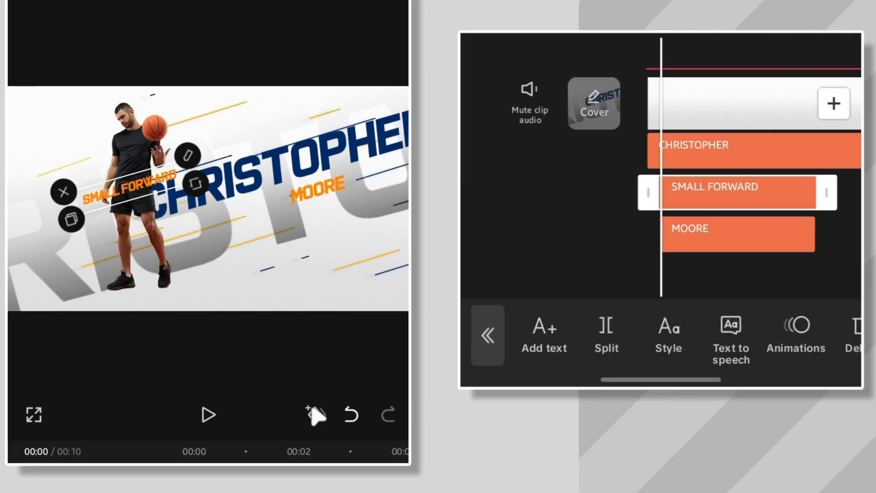
drag(684, 221, 475, 254)
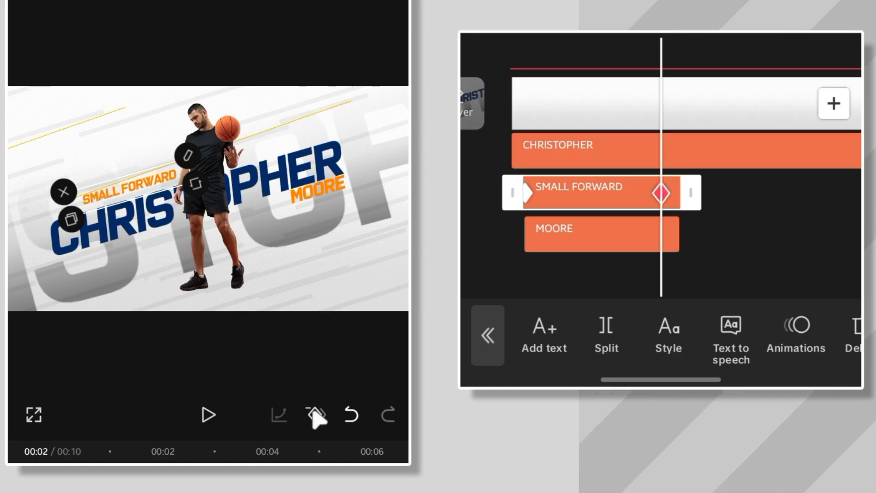
click(591, 235)
drag(628, 268, 730, 267)
click(316, 414)
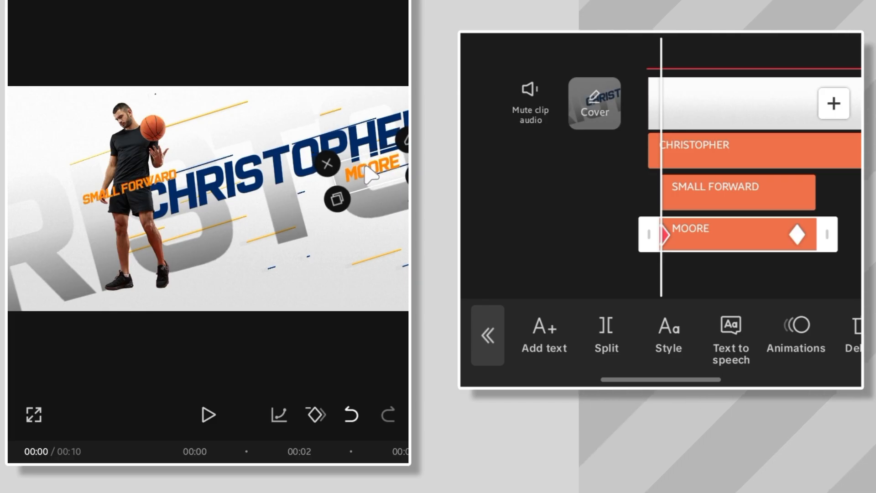
Step: Apply the Rebound graph easing to the SMALL FORWARD text's keyframes
click(145, 187)
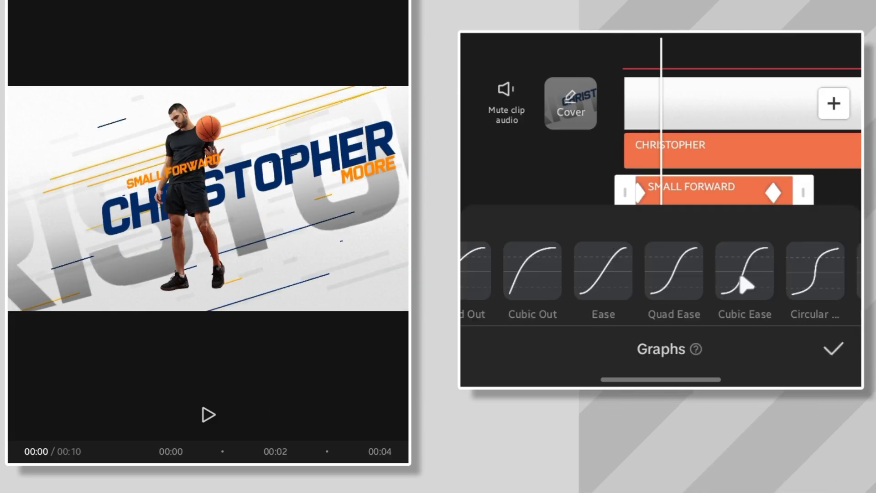
drag(743, 280, 603, 294)
click(808, 278)
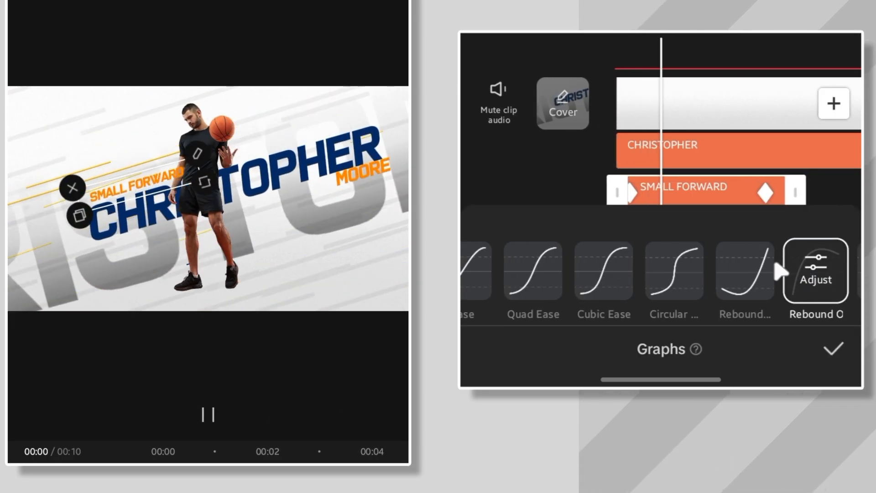
click(629, 231)
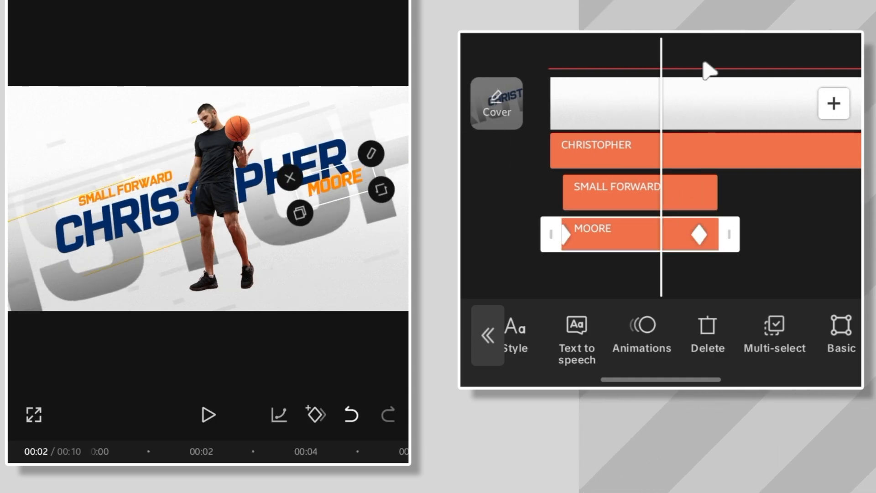
click(275, 419)
drag(739, 280, 582, 287)
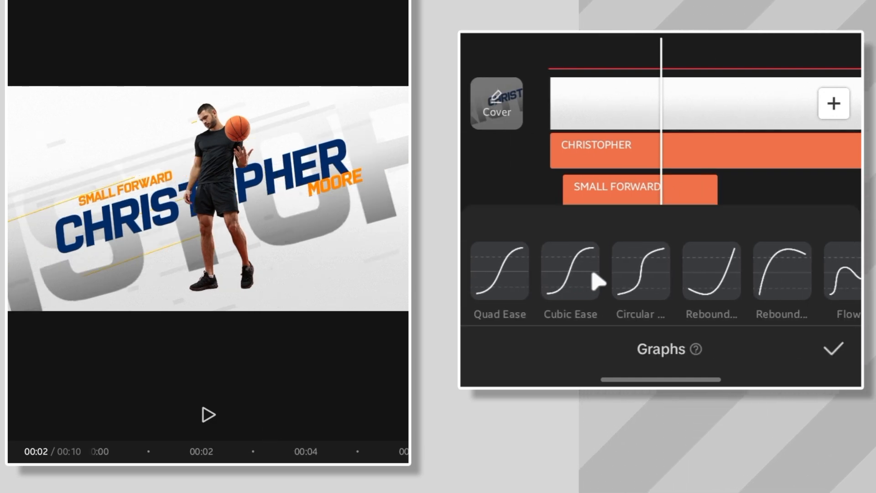
click(771, 273)
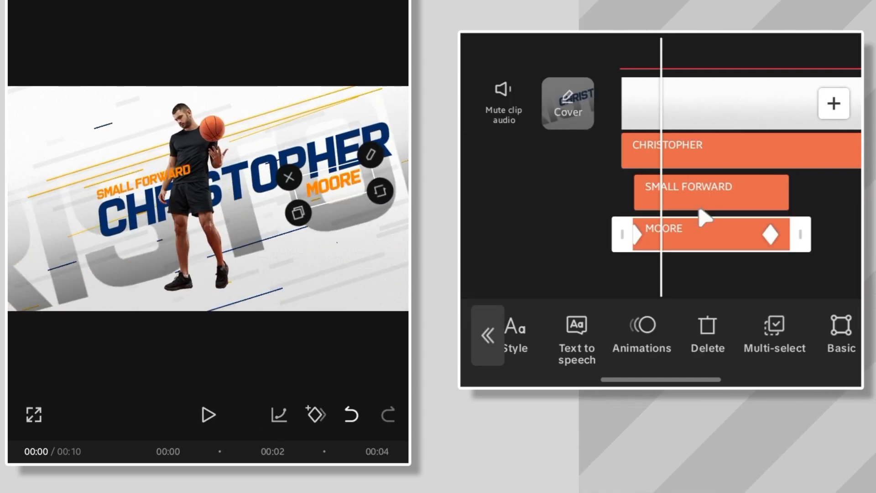
Step: Give the SMALL FORWARD text the Type 3 in-animation
click(699, 197)
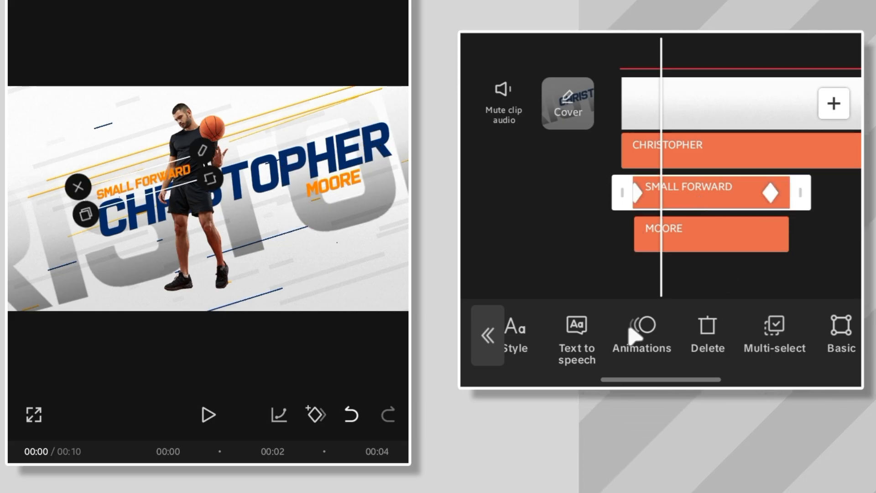
click(643, 336)
click(816, 232)
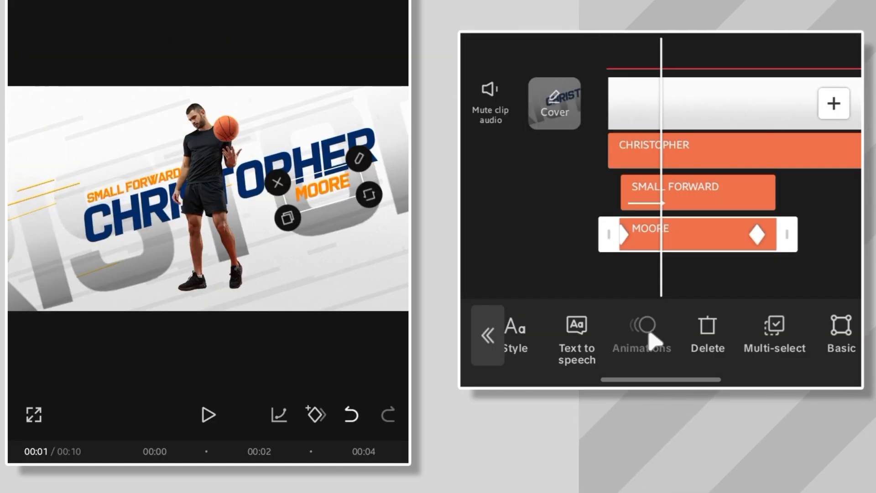
click(652, 340)
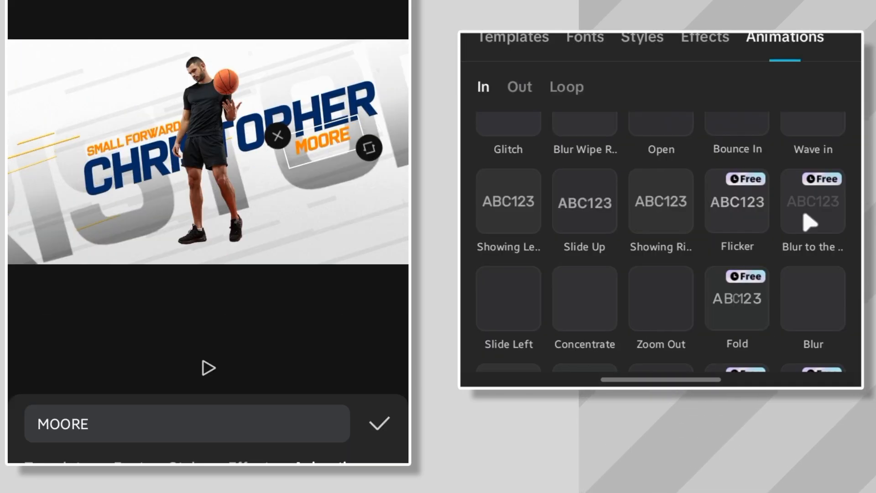
click(808, 222)
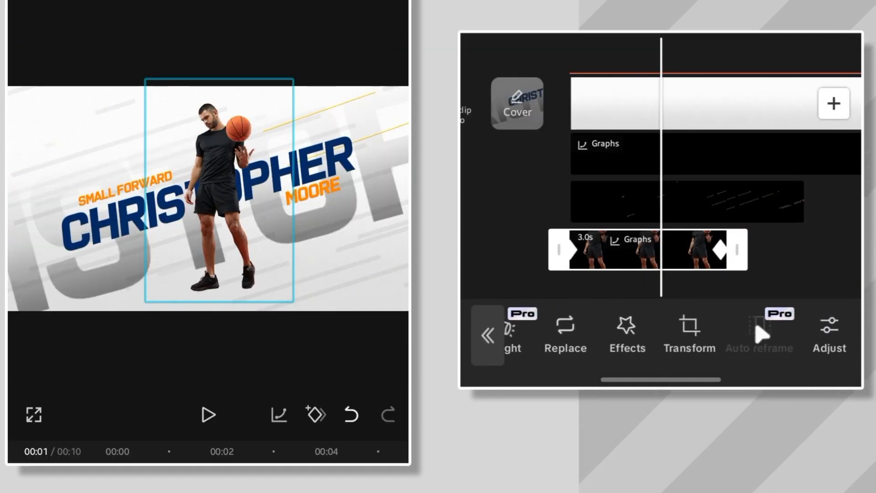
Step: Duplicate the player cutout overlay, rotate the copy upside down and move it below the player as a reflection
scroll(666, 345, right, 3)
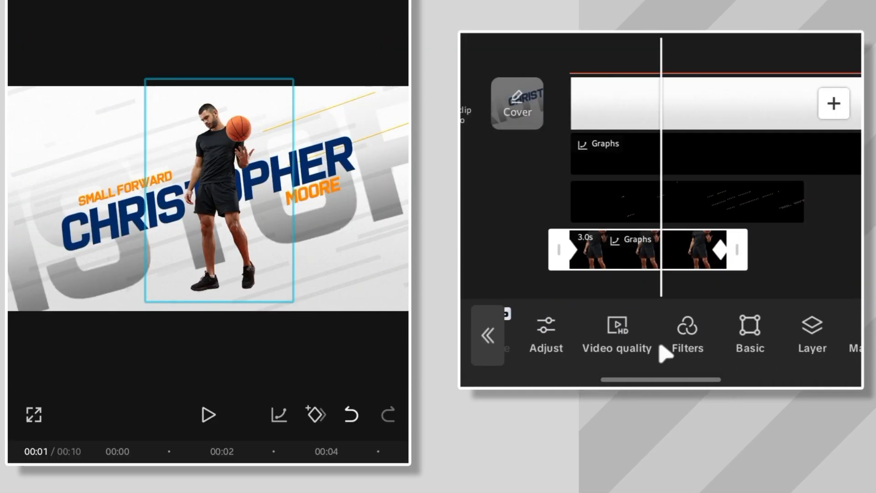
drag(735, 334, 658, 343)
click(703, 328)
drag(739, 251, 638, 295)
drag(682, 351, 745, 337)
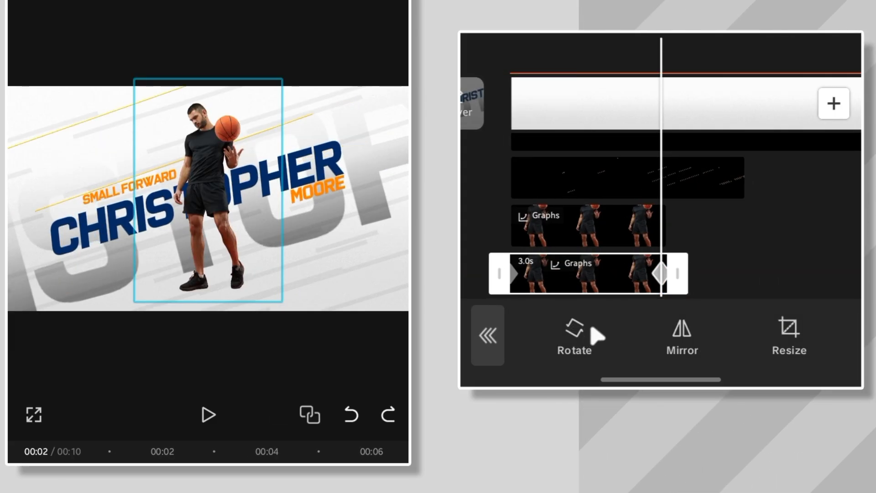
click(587, 335)
click(589, 335)
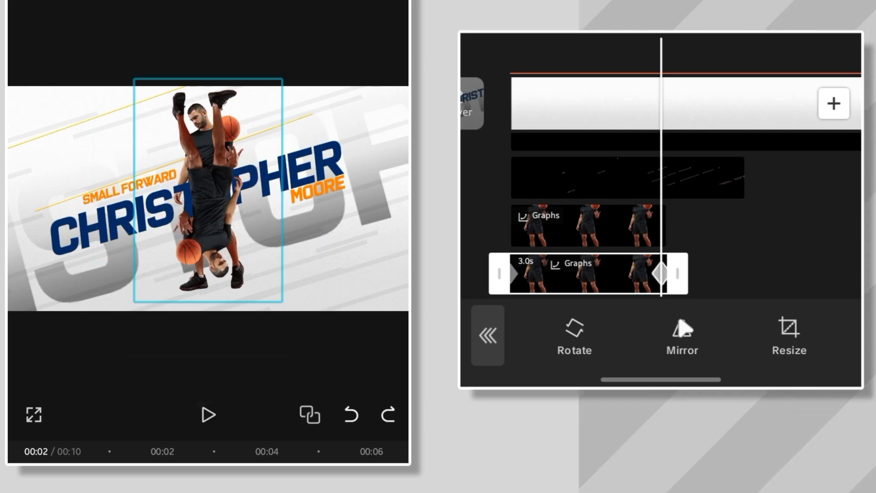
drag(213, 174, 218, 318)
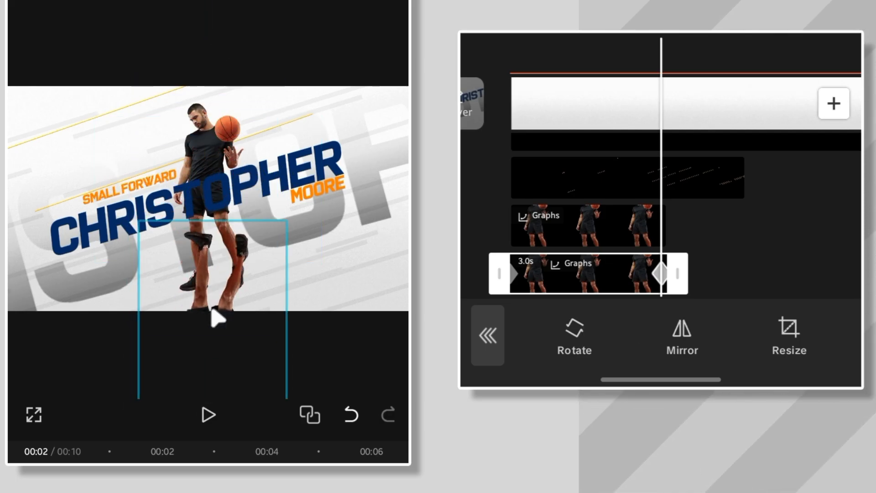
Step: Rotate and move the reflection copy below the player at its starting keyframe too
drag(499, 230, 645, 249)
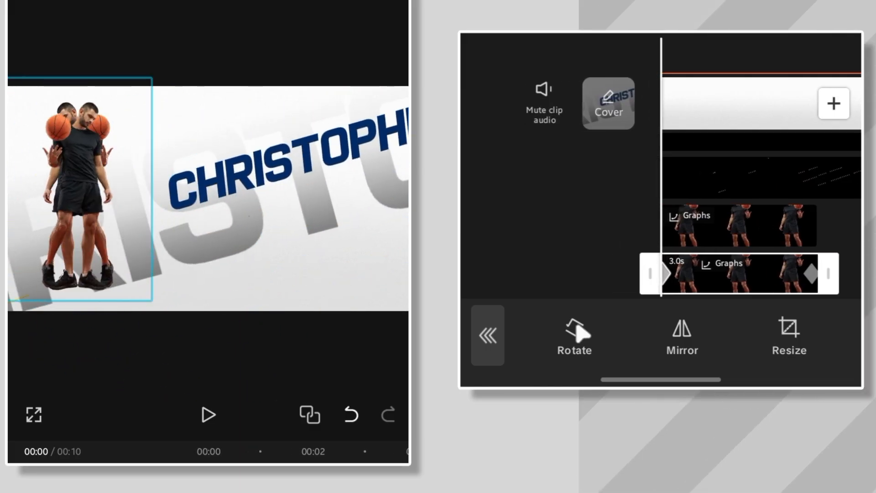
click(583, 334)
click(582, 333)
drag(80, 184, 83, 334)
click(207, 414)
drag(576, 131, 545, 137)
click(488, 335)
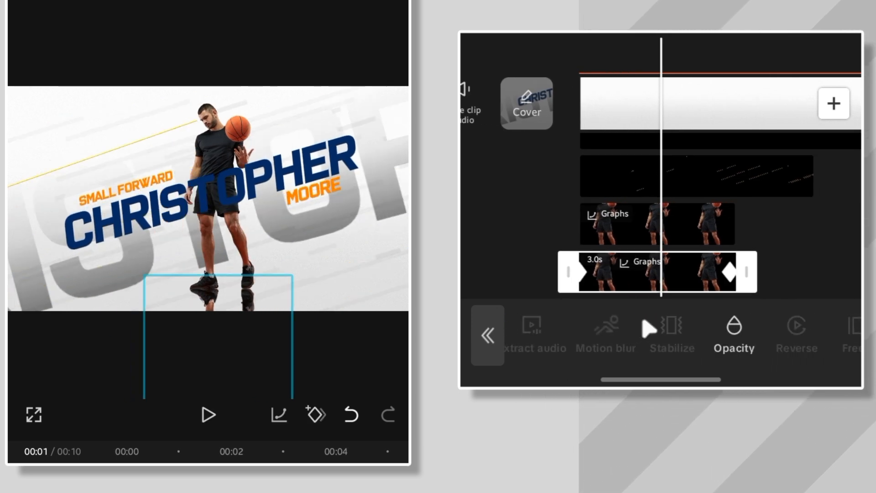
Step: Set the reflection overlay's opacity to 74
click(726, 332)
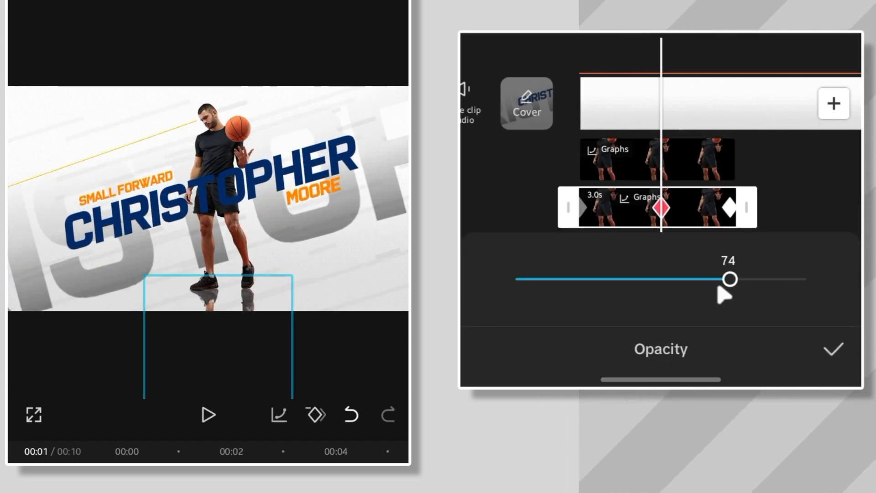
click(838, 351)
click(840, 280)
Step: Add the Rebound Swing video effect from the Nightclub effects
click(746, 336)
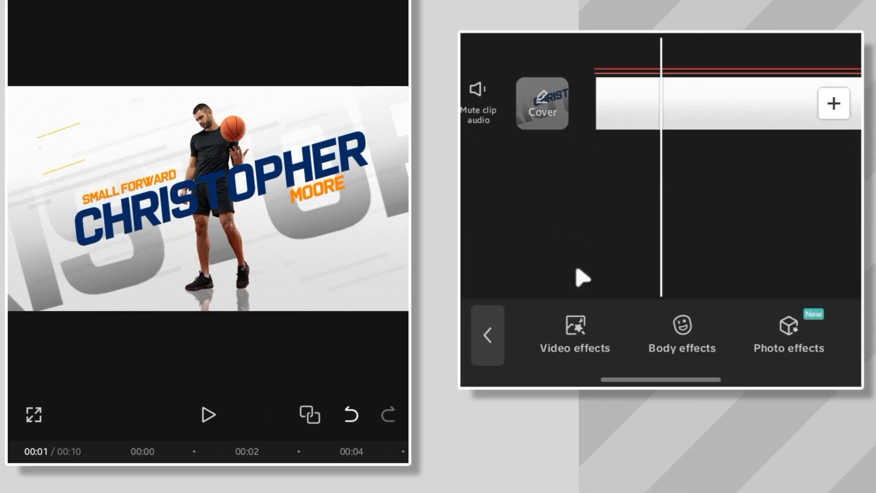
drag(581, 278, 667, 290)
click(582, 340)
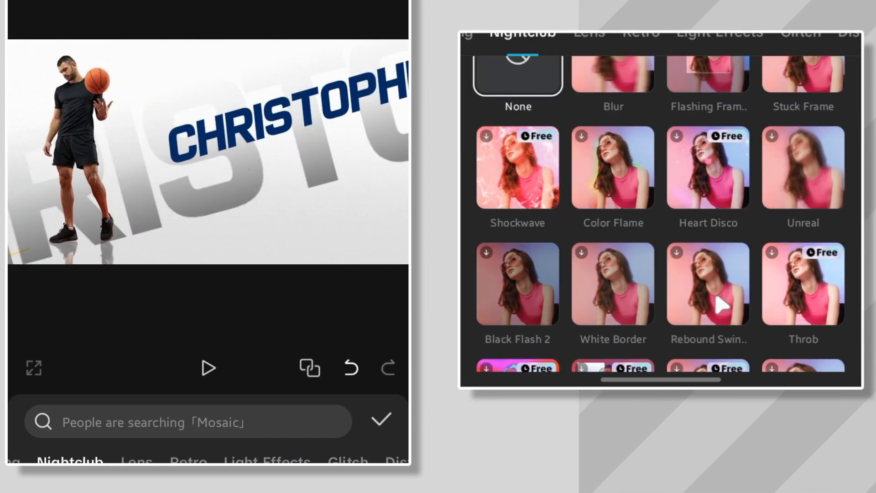
click(719, 303)
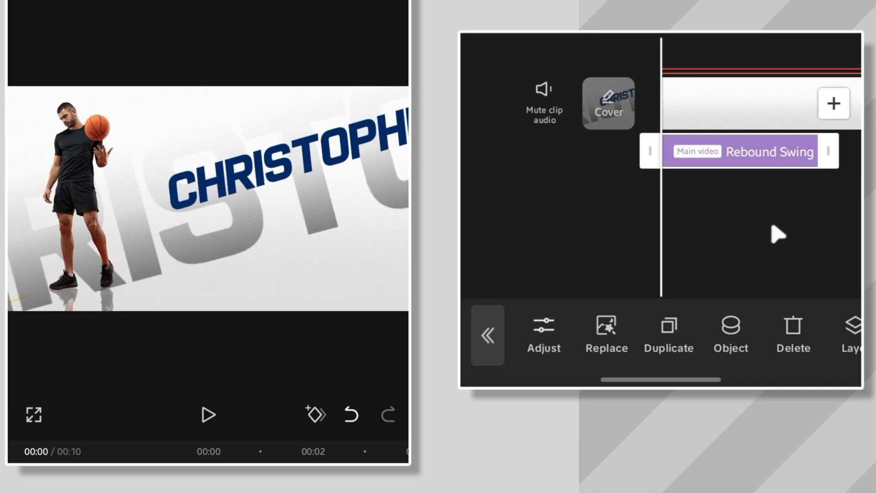
drag(772, 226, 748, 247)
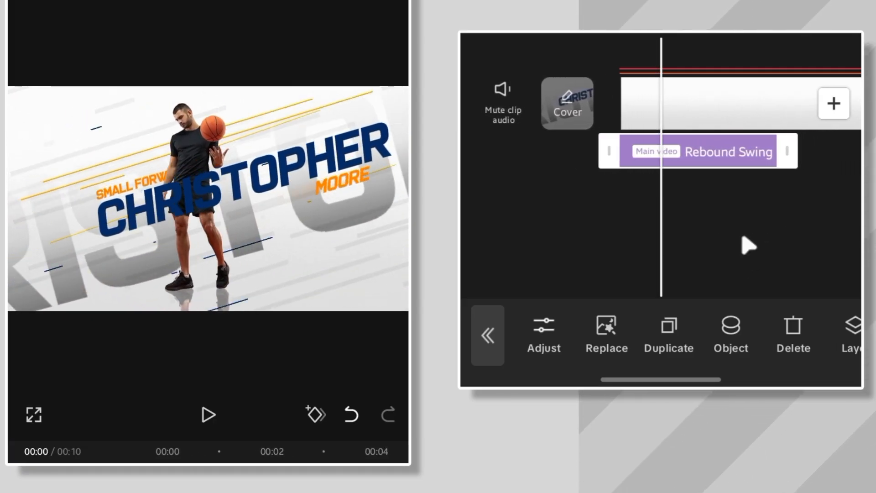
Step: Apply the Rebound Swing effect to all videos instead of only the main video
click(730, 332)
click(518, 237)
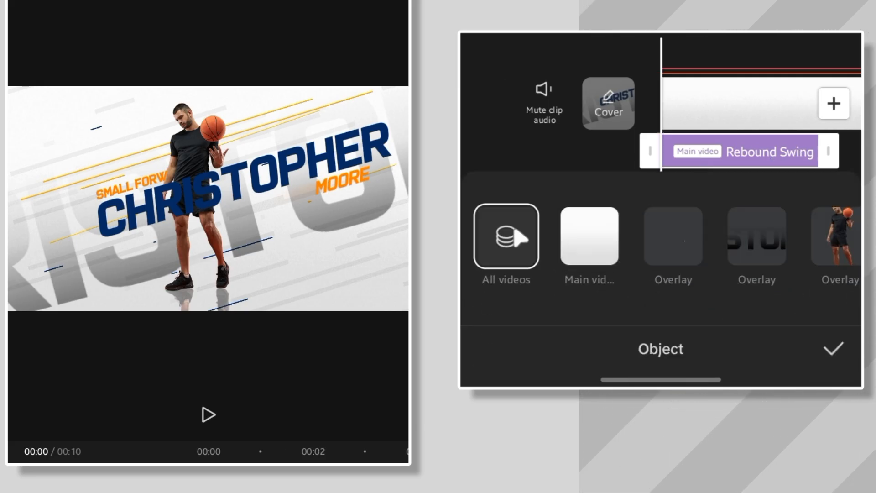
click(831, 352)
mouse_move(766, 254)
mouse_down()
mouse_move(700, 265)
mouse_move(769, 260)
mouse_up()
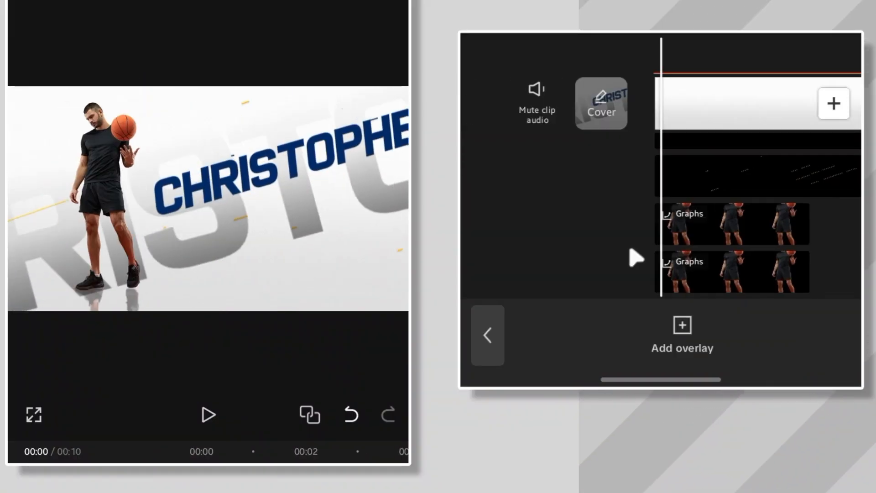
mouse_move(586, 261)
mouse_down()
mouse_move(568, 261)
mouse_move(635, 251)
mouse_move(572, 260)
mouse_up()
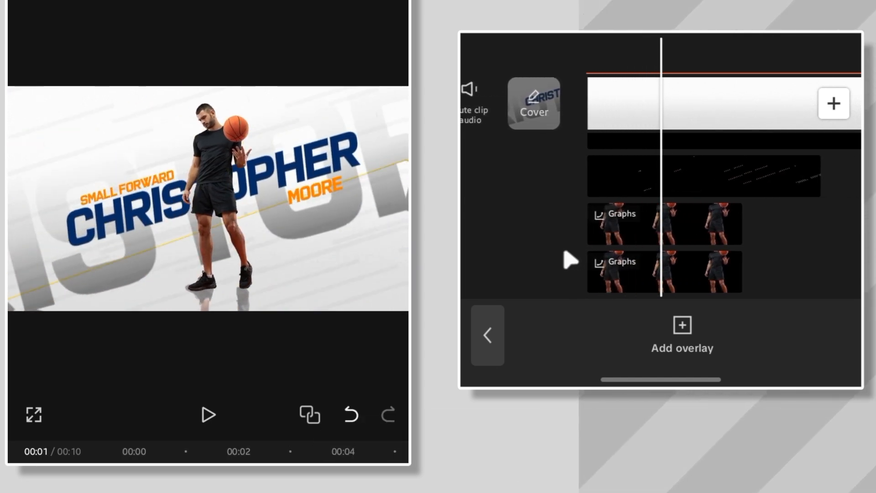